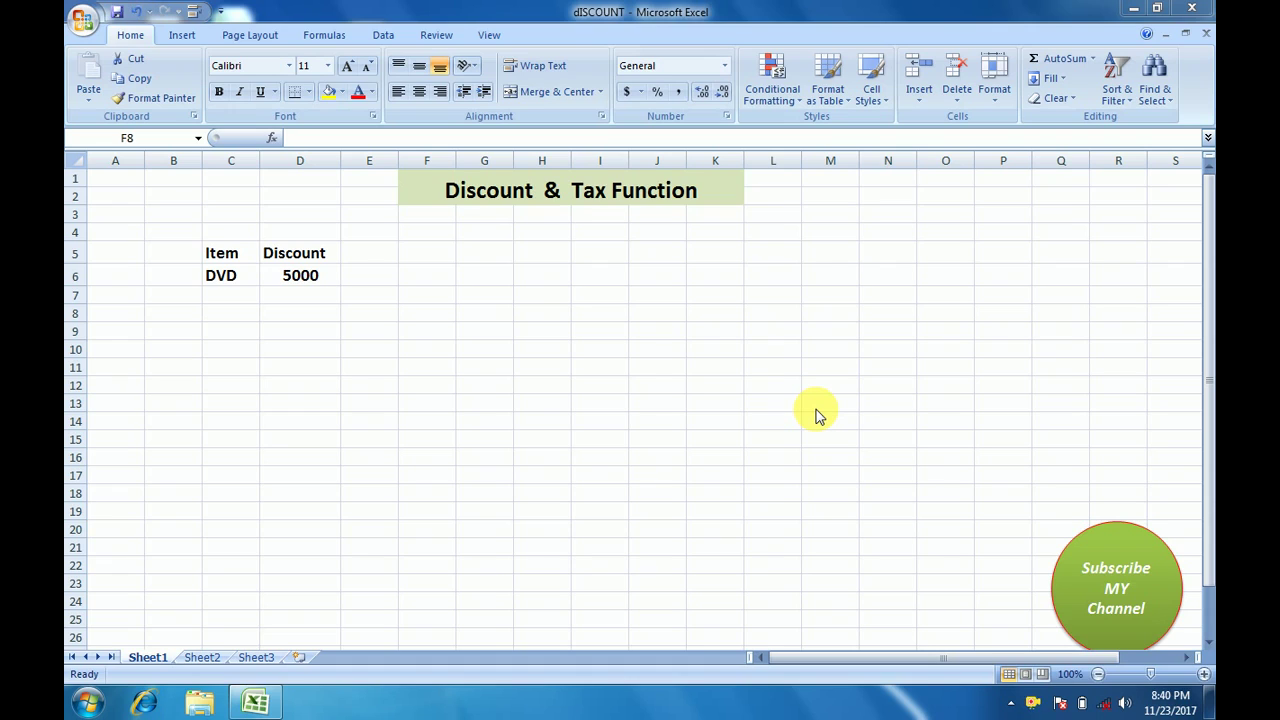
# Enter =D6*10% in F7 so it shows the DVD's 10% discount of 500.
pyautogui.click(389, 350)
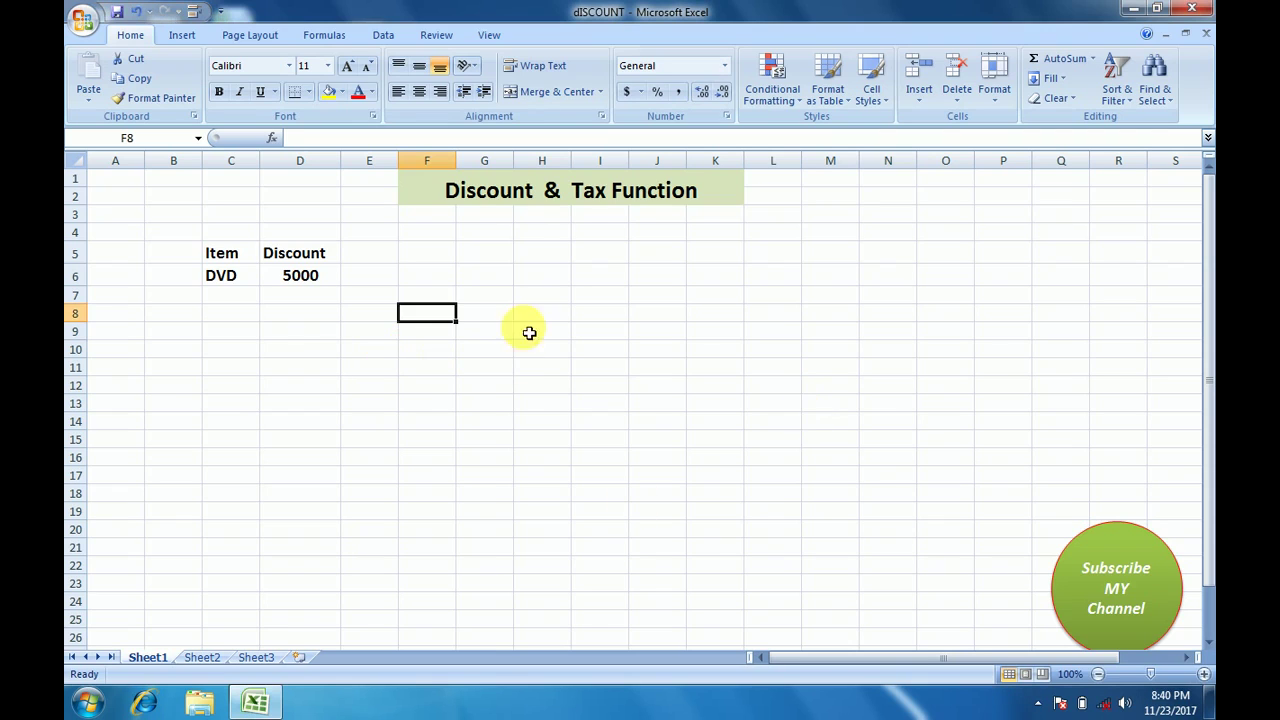
pyautogui.click(322, 271)
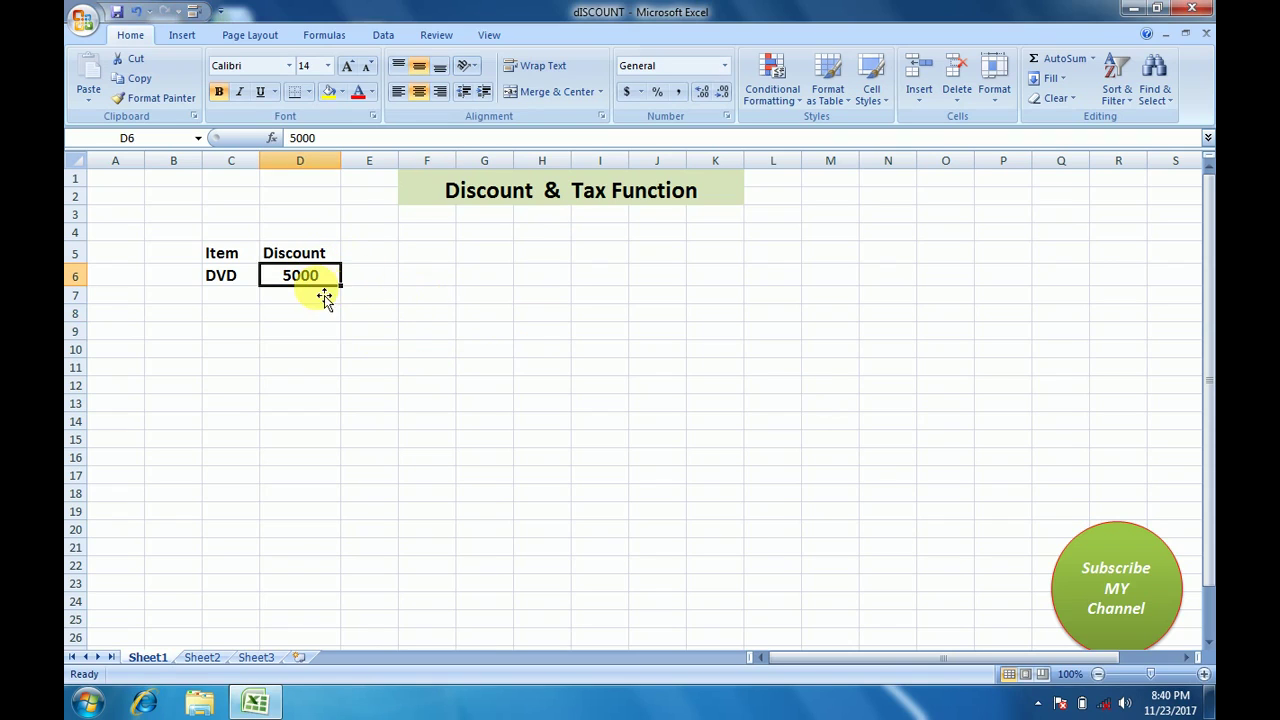
pyautogui.click(446, 299)
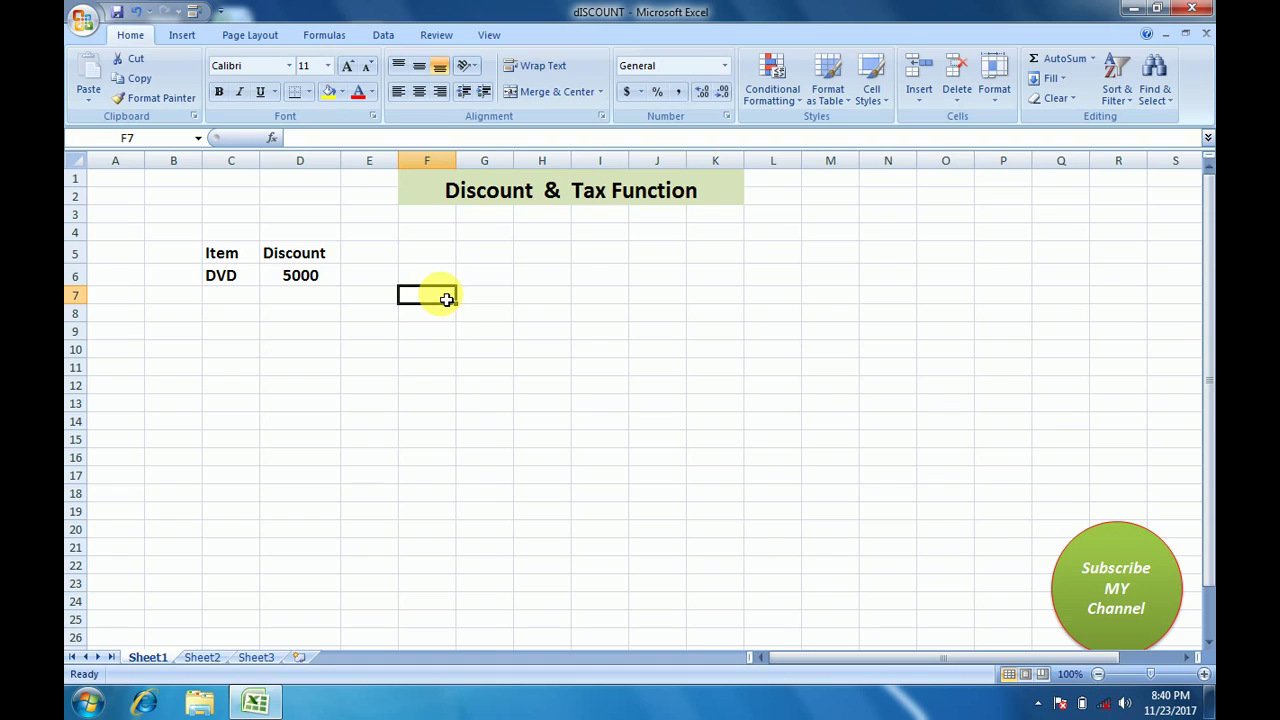
pyautogui.click(443, 303)
pyautogui.write('=')
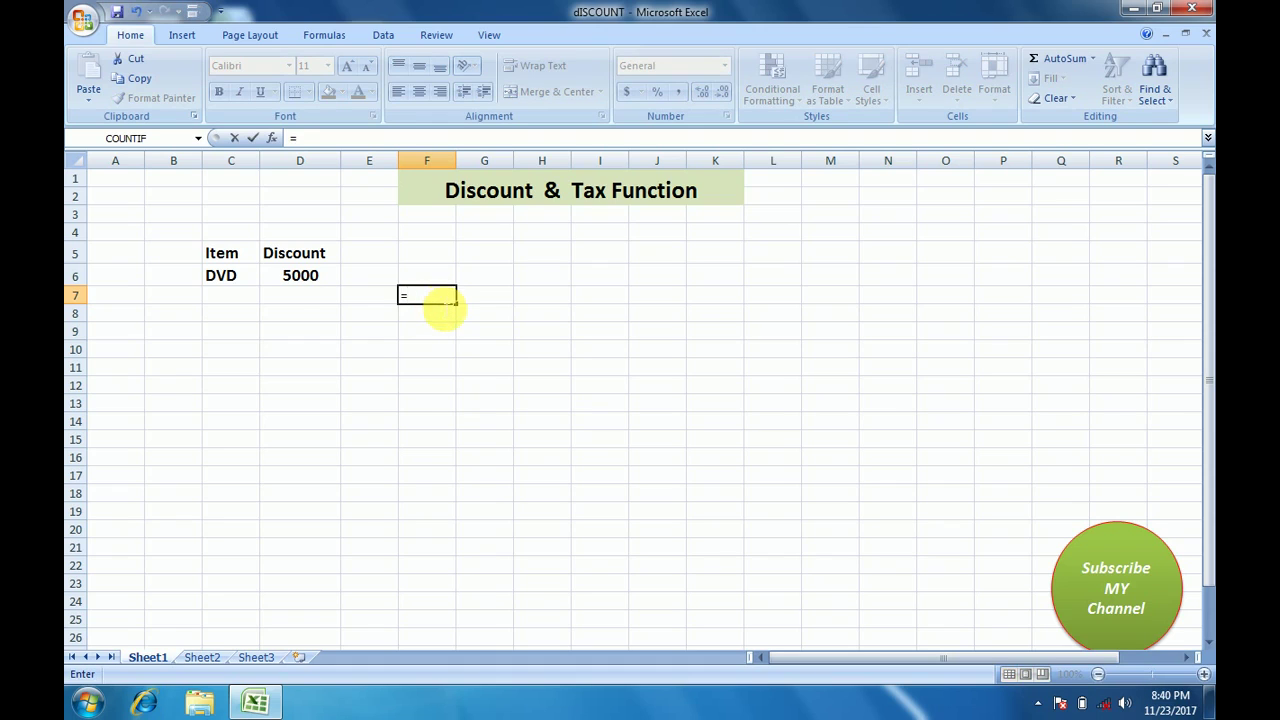
pyautogui.click(290, 283)
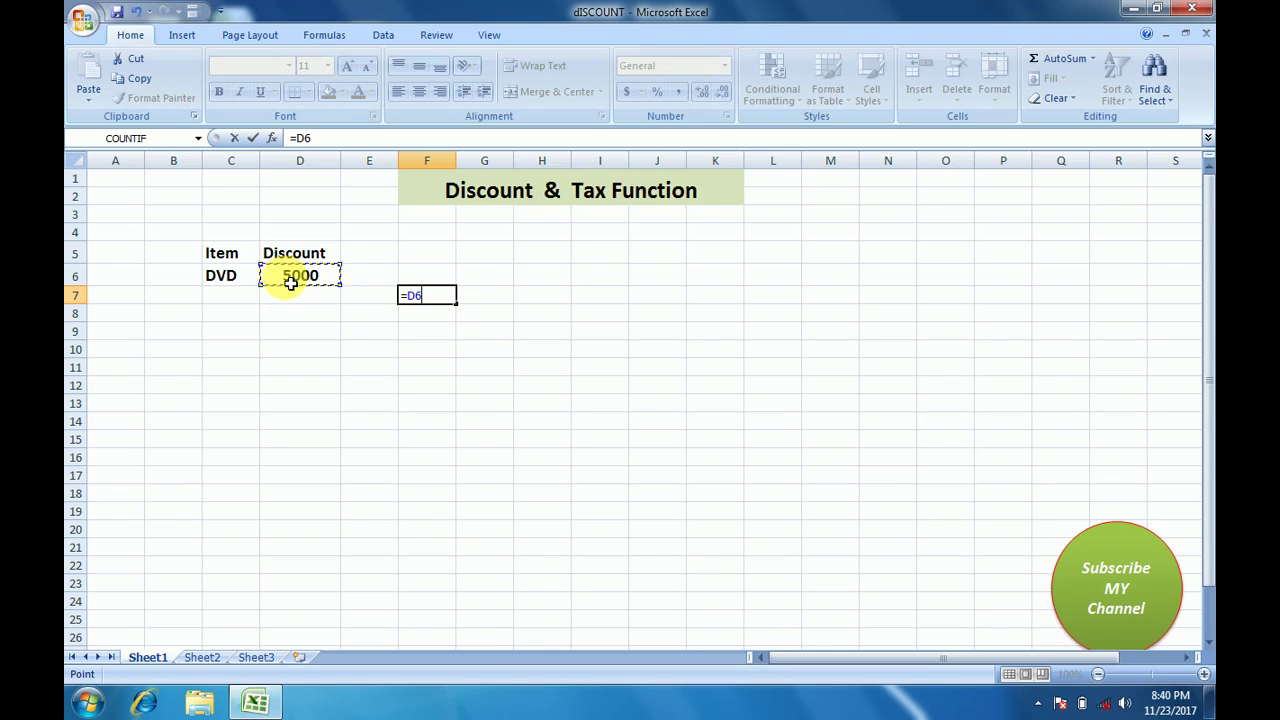
pyautogui.write('*')
pyautogui.write('10')
pyautogui.write('%')
pyautogui.press('Return')
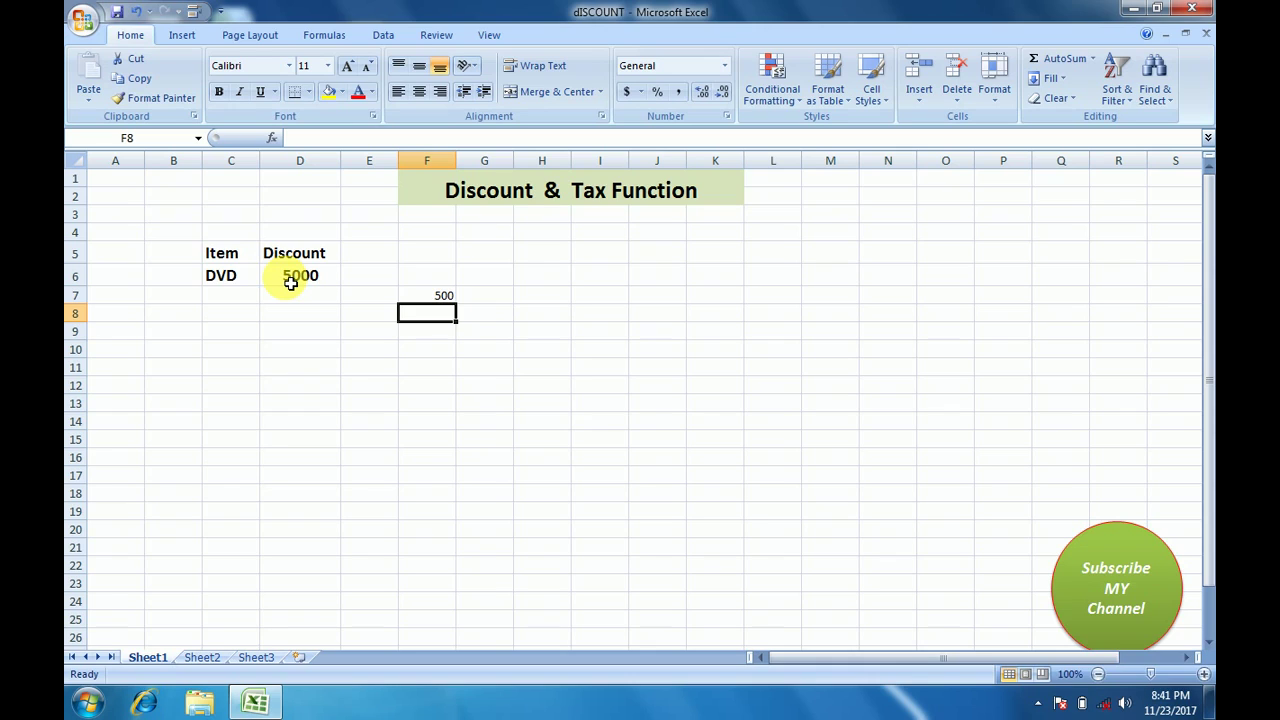
# Enter =D6*10/100 in D10 as an alternative discount formula returning 500.
pyautogui.click(324, 354)
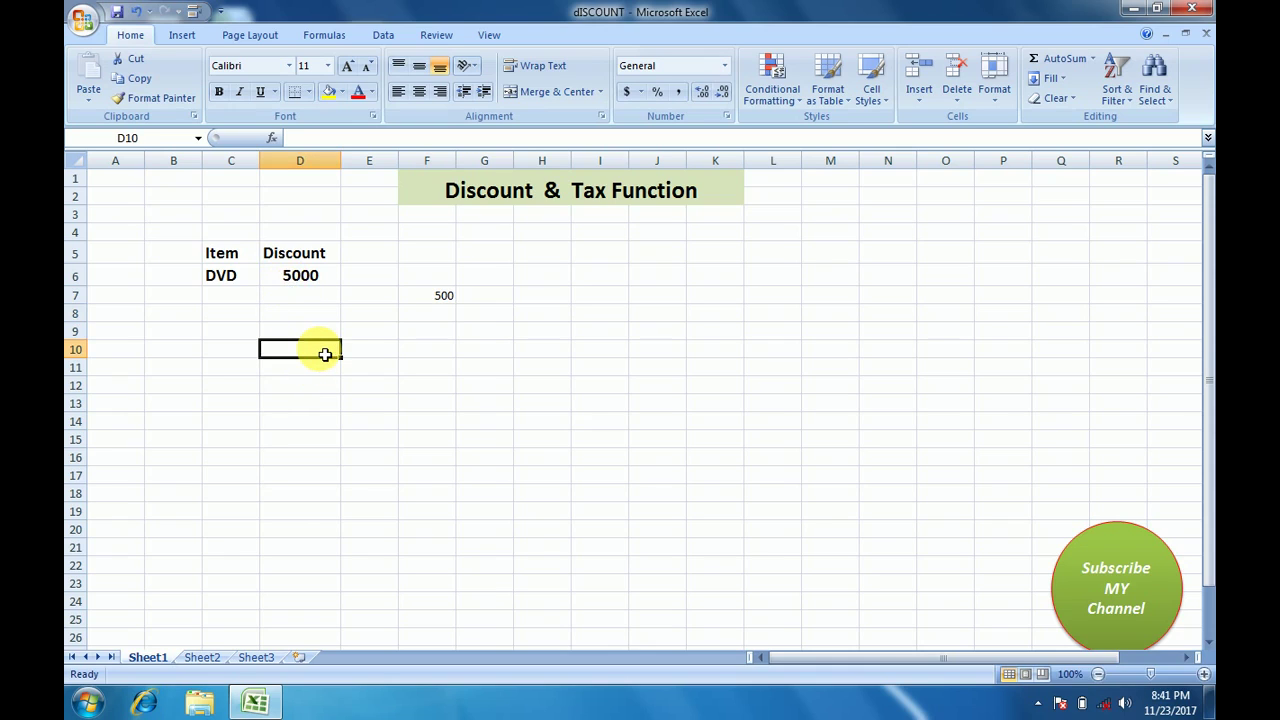
pyautogui.write('=')
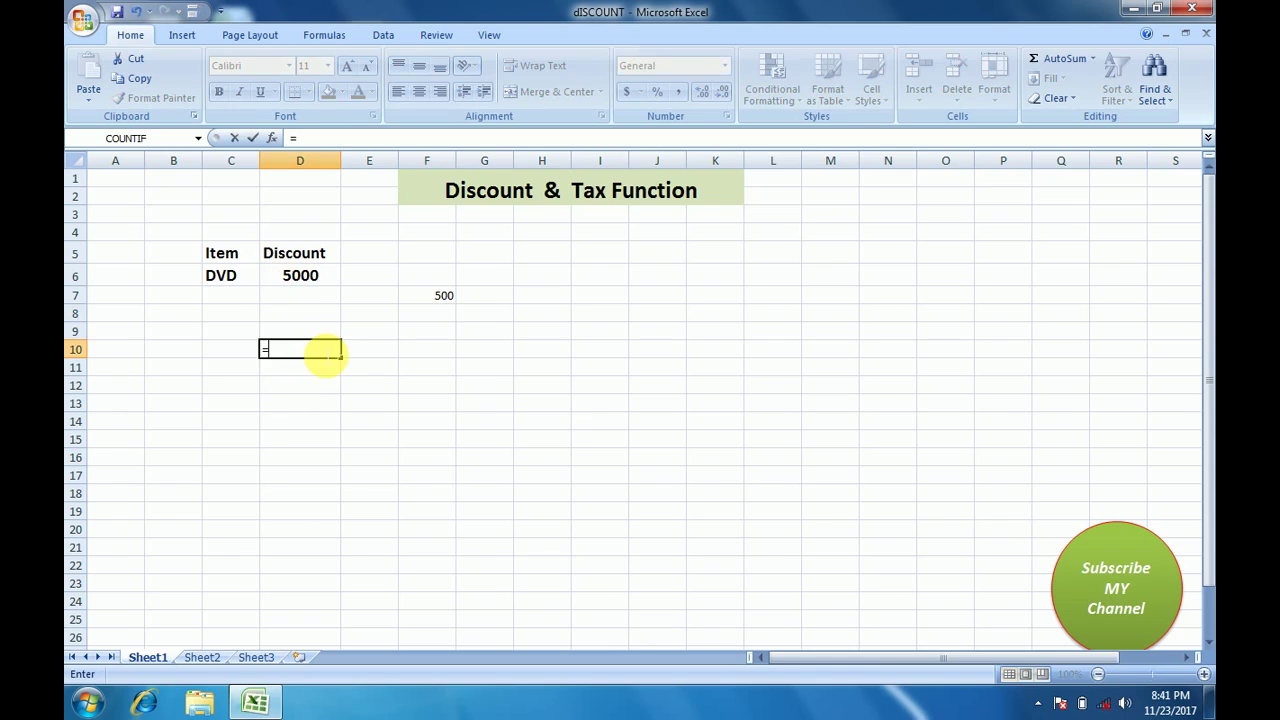
pyautogui.click(305, 279)
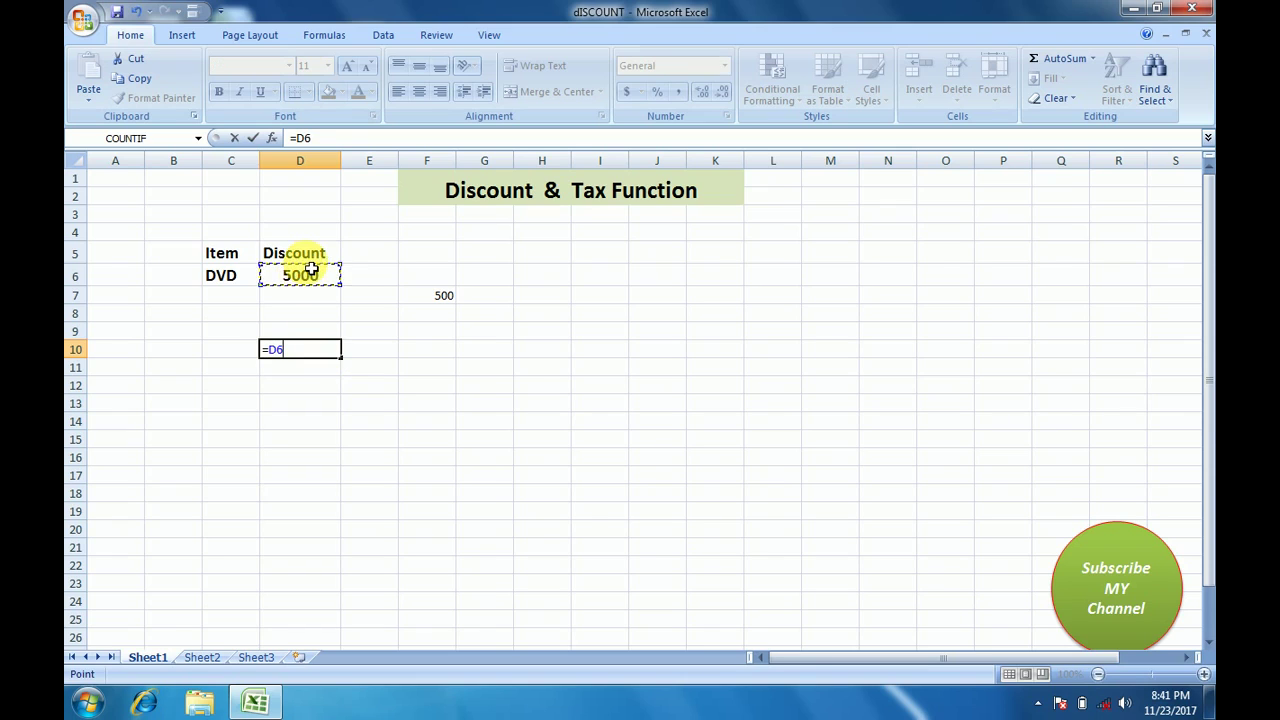
pyautogui.write('*')
pyautogui.write('10')
pyautogui.write('/1')
pyautogui.write('00')
pyautogui.press('Return')
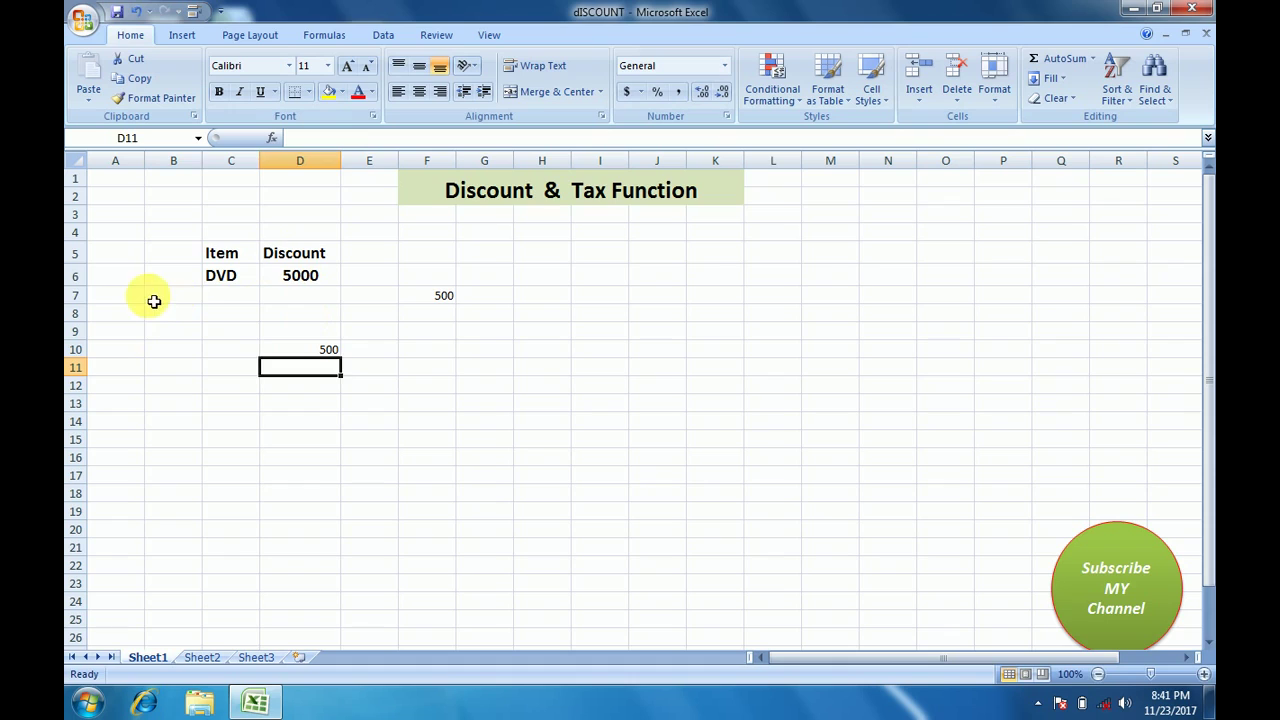
# Delete the 500 discount results from D10 and F7.
pyautogui.moveTo(154, 301); pyautogui.dragTo(518, 381)
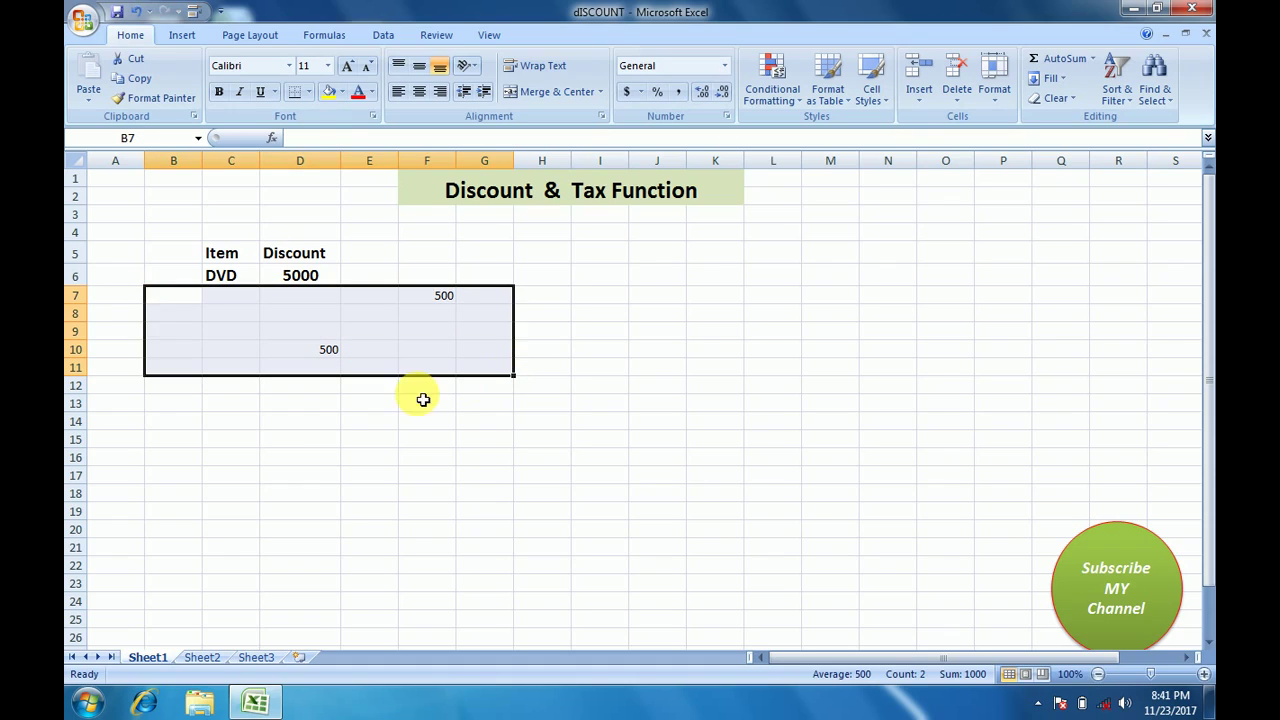
pyautogui.click(331, 355)
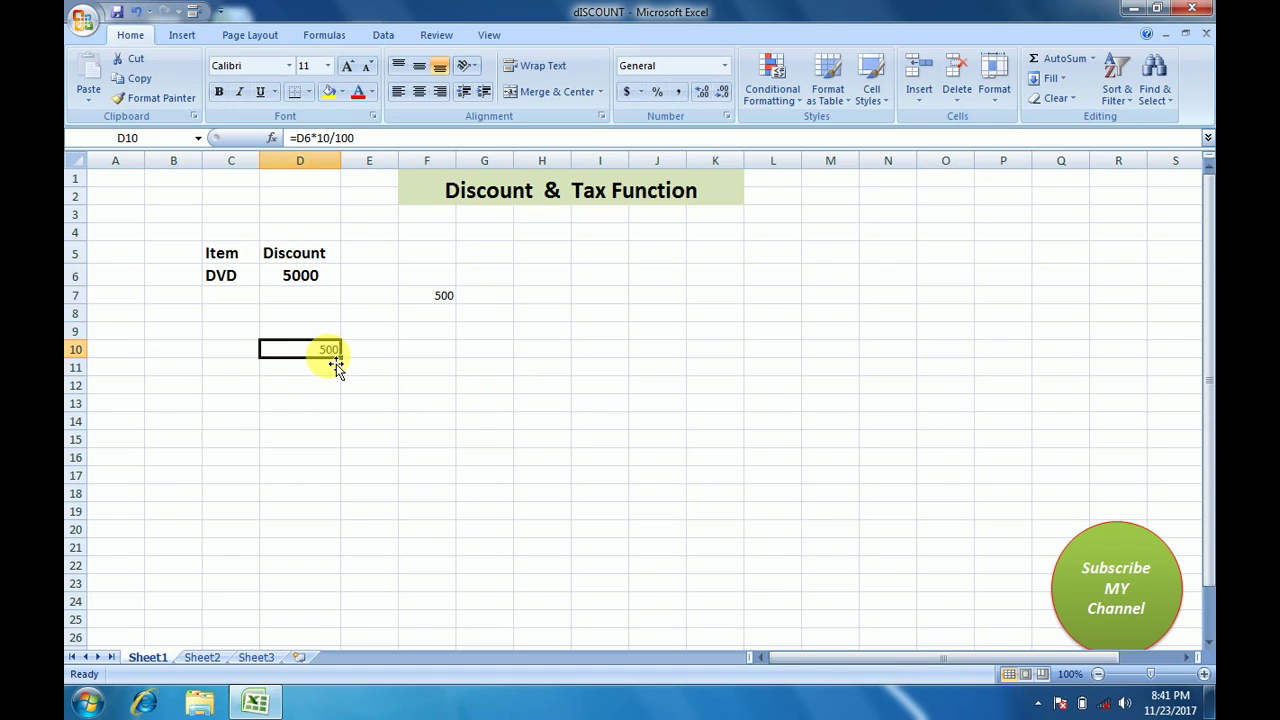
pyautogui.press('Delete')
pyautogui.click(425, 303)
pyautogui.press('Delete')
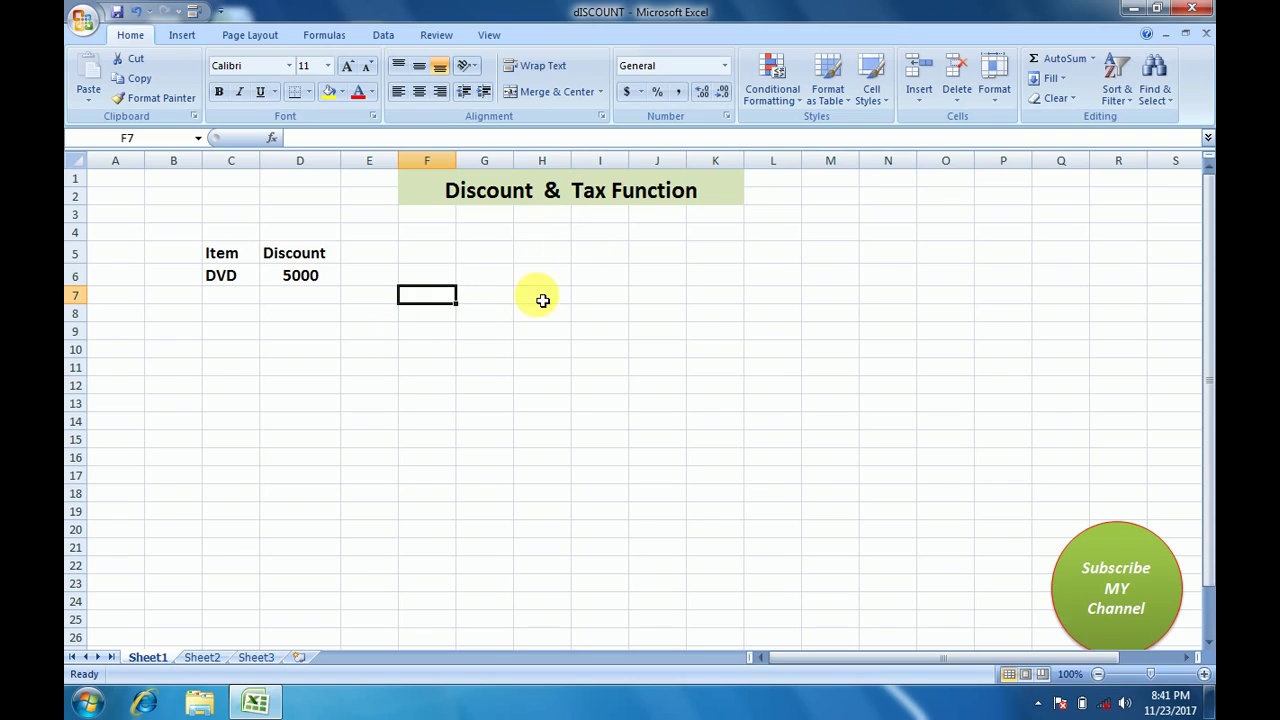
pyautogui.click(480, 312)
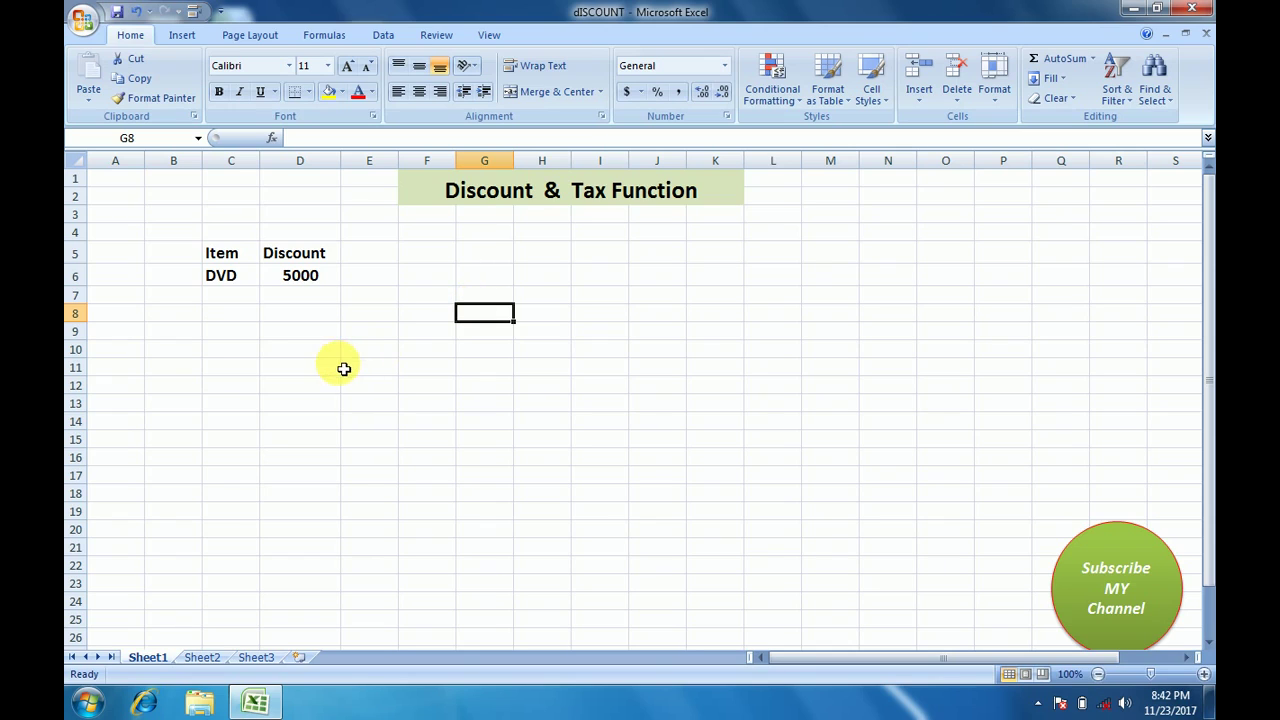
pyautogui.click(308, 281)
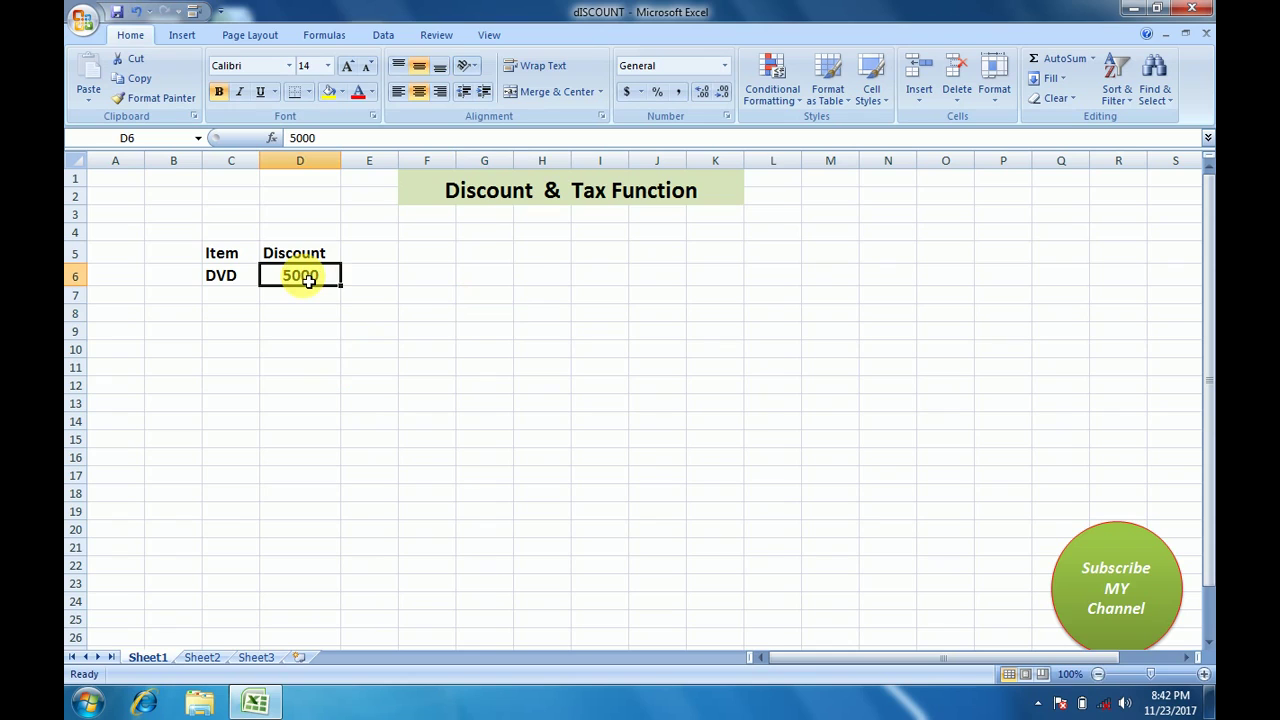
# Replace the DVD's value in D6 with 8000.
pyautogui.write('8000')
pyautogui.press('Return')
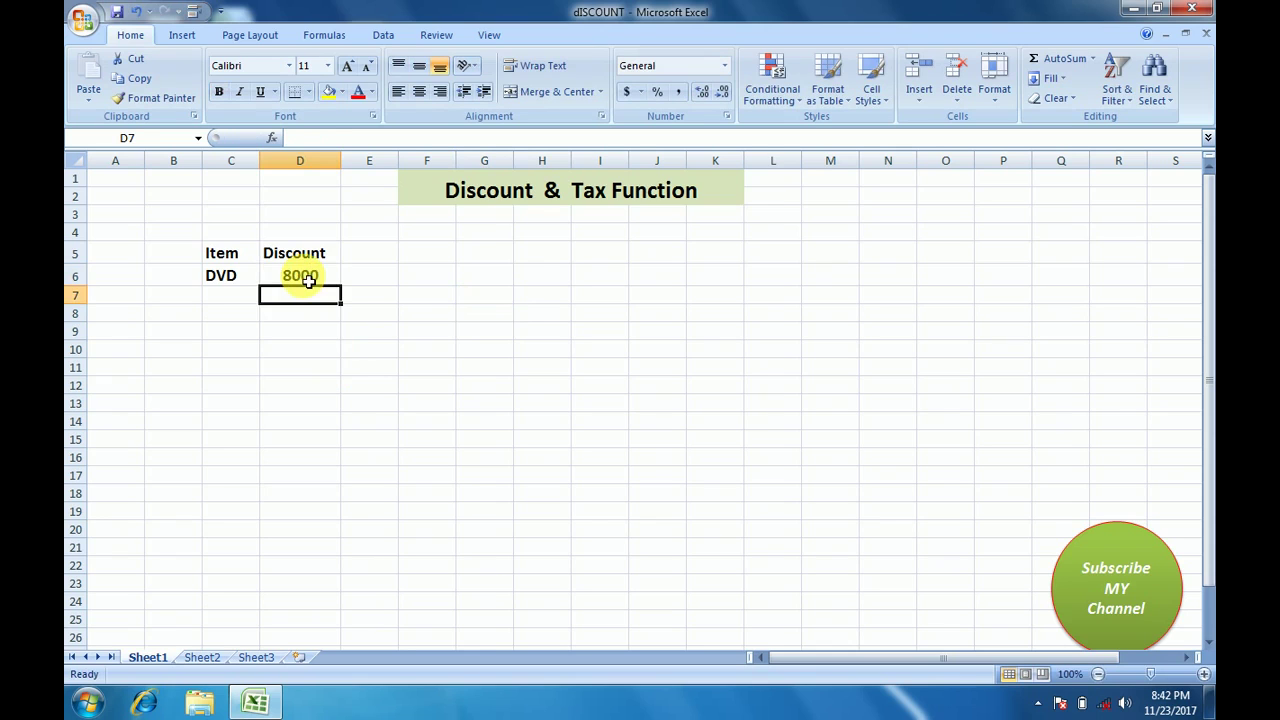
pyautogui.click(306, 279)
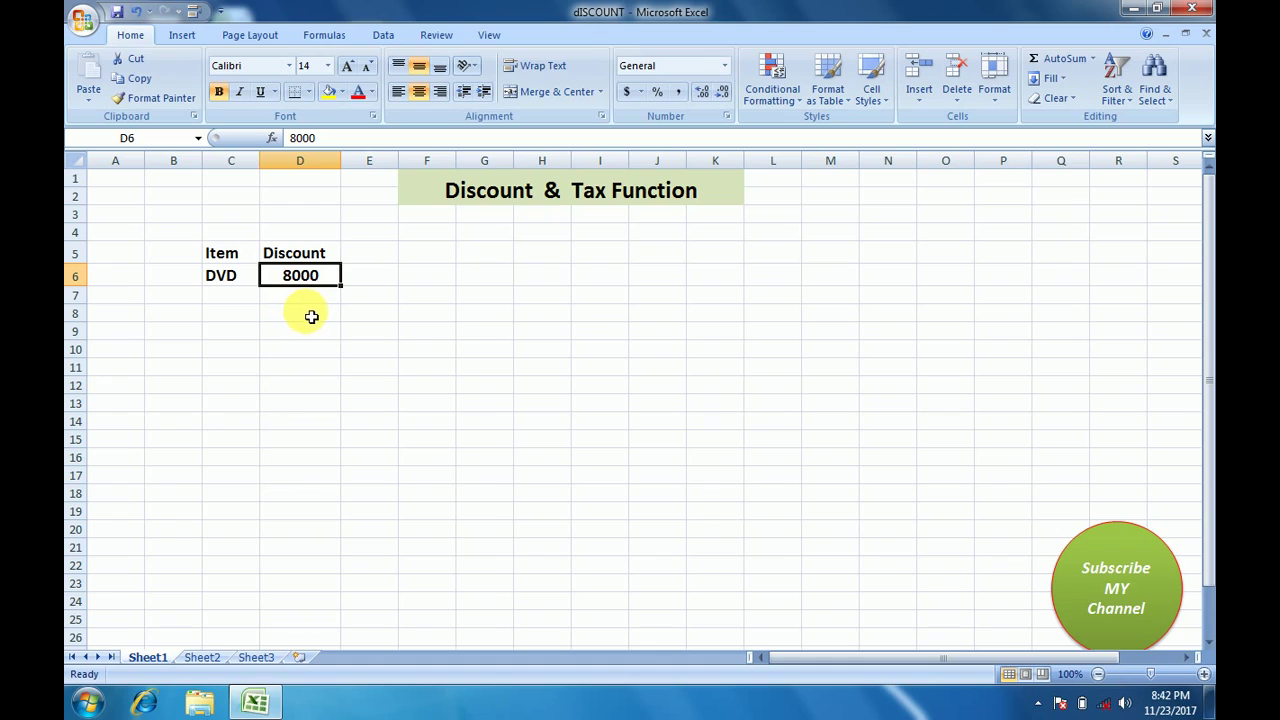
pyautogui.click(497, 297)
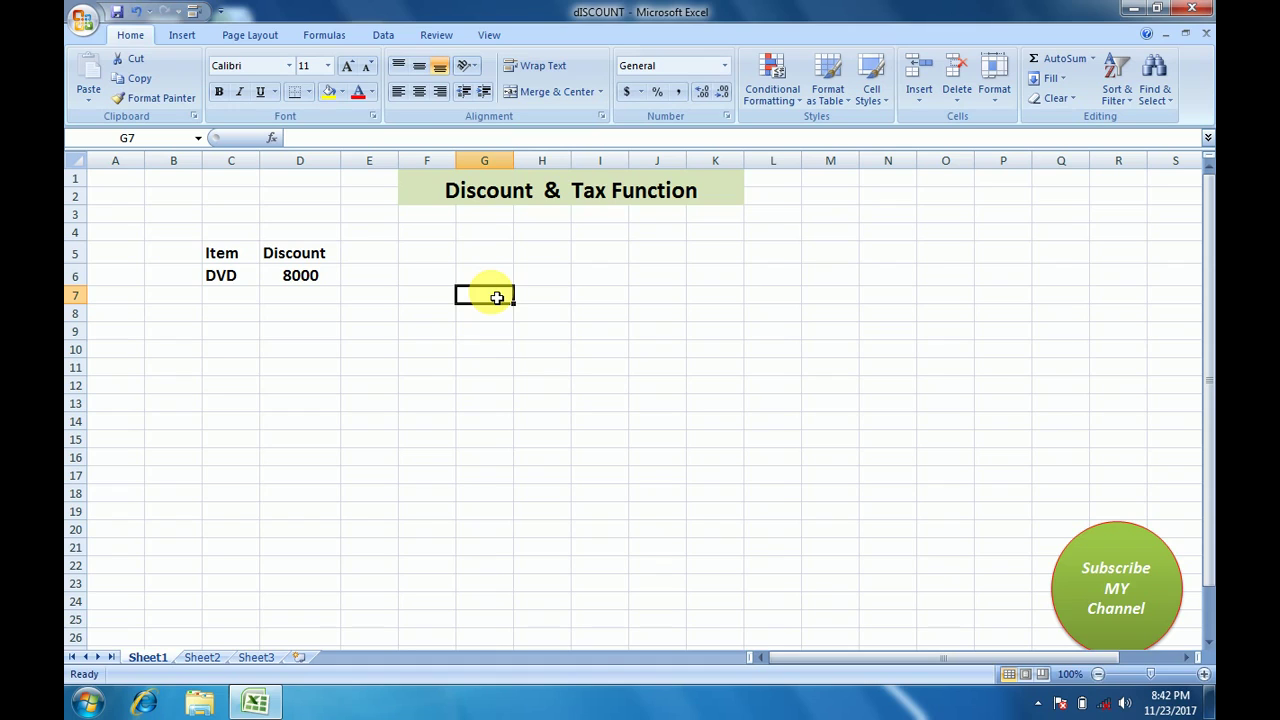
# Enter =D6*18% in G7 to compute the DVD's tax of 1440.
pyautogui.write('=')
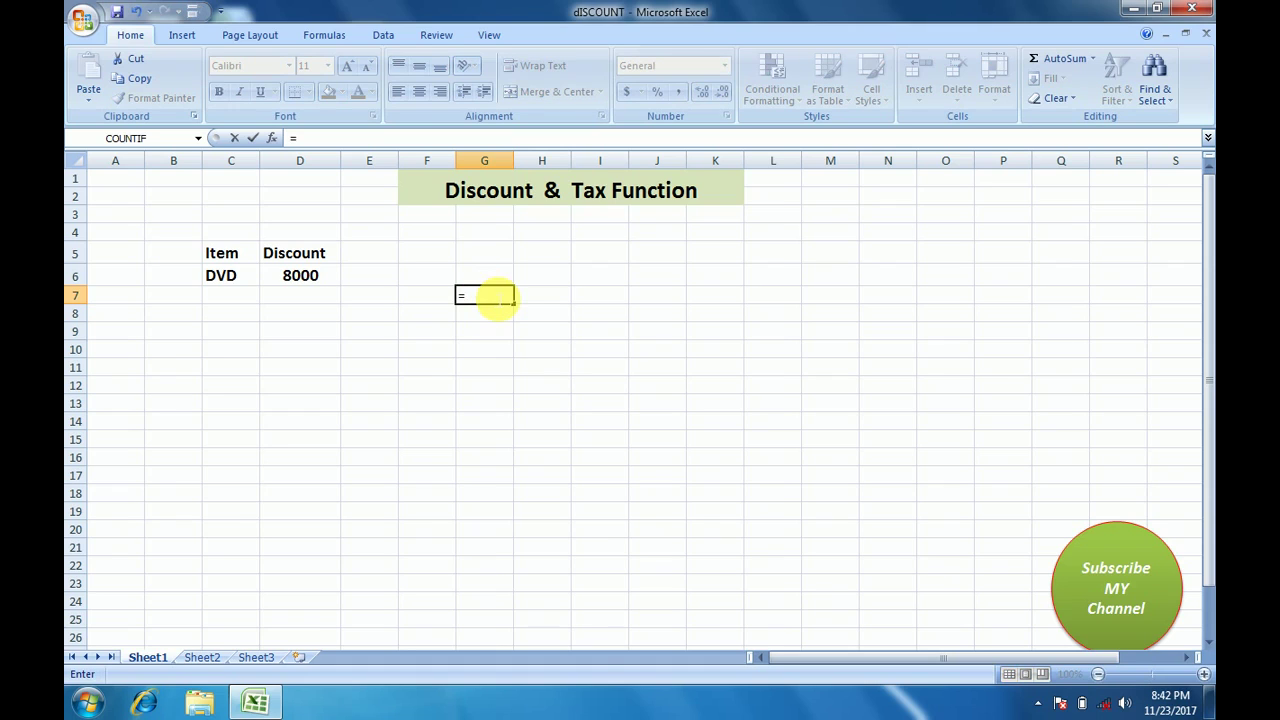
pyautogui.click(309, 282)
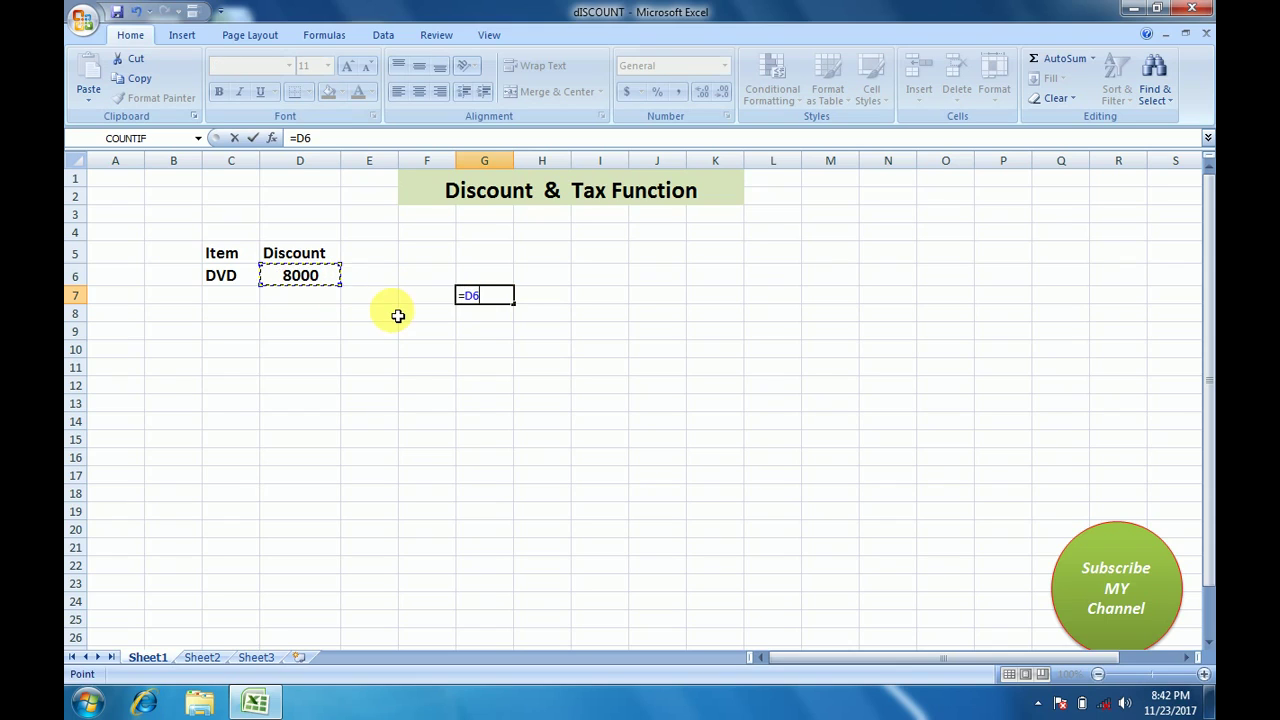
pyautogui.write('*')
pyautogui.write('18')
pyautogui.write('%')
pyautogui.press('Return')
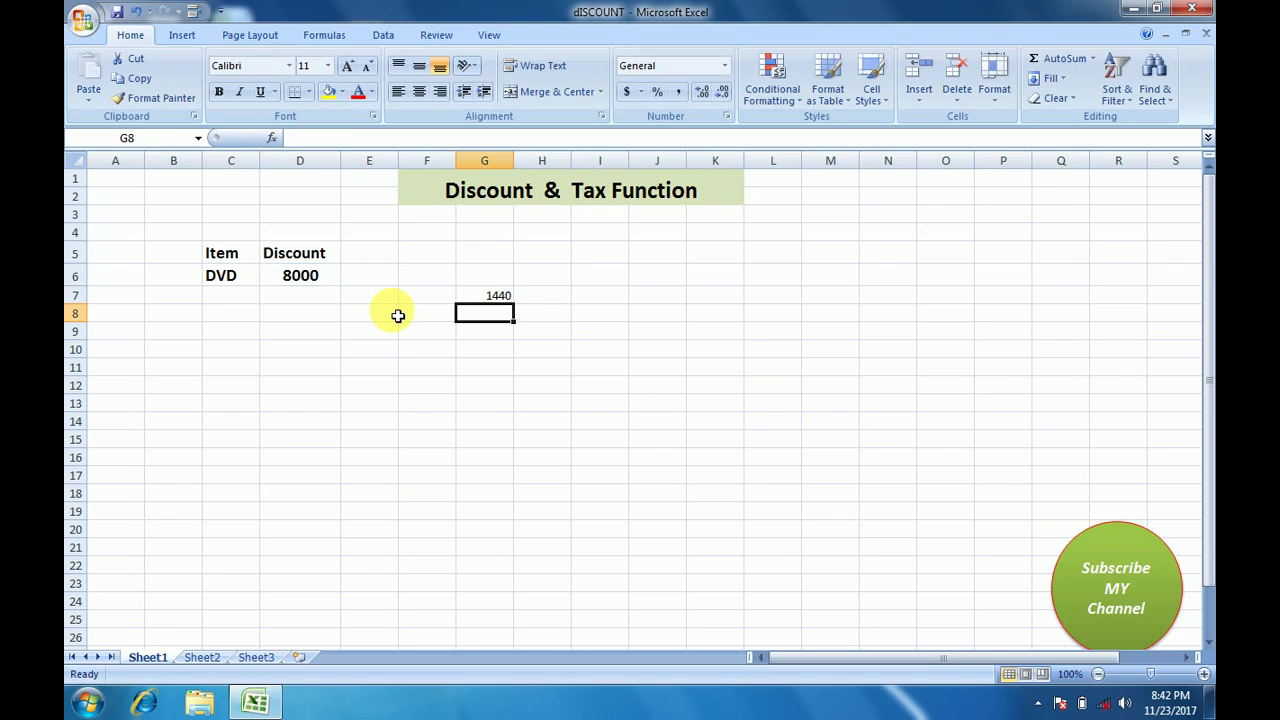